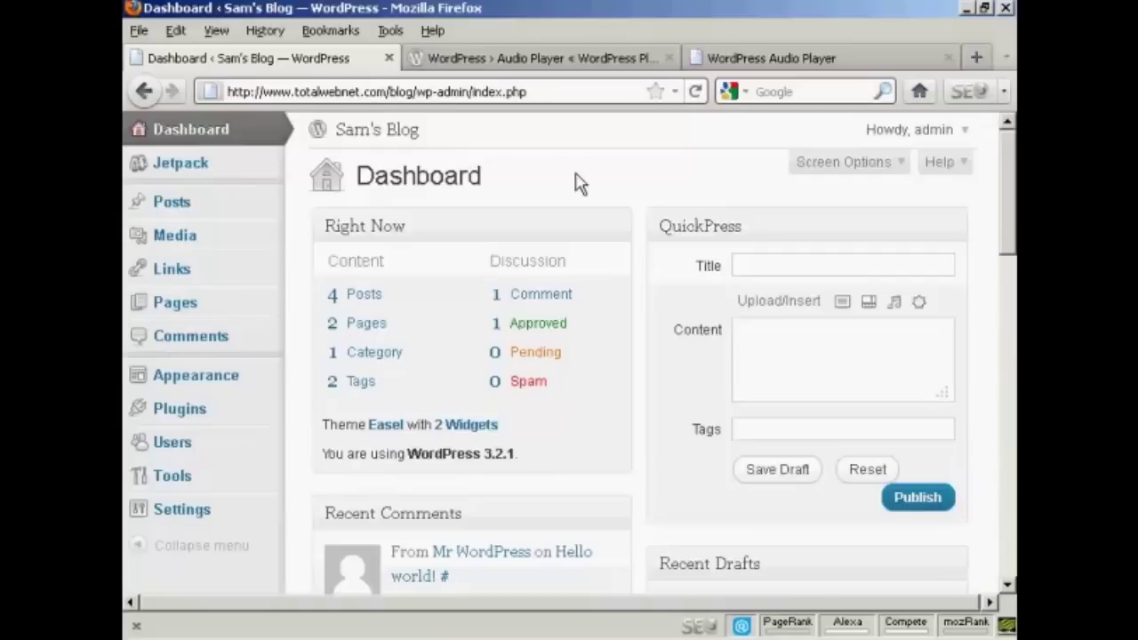
Look over the Audio Player plugin's directory page and project site, then return to the Sam's Blog dashboard.
click(560, 67)
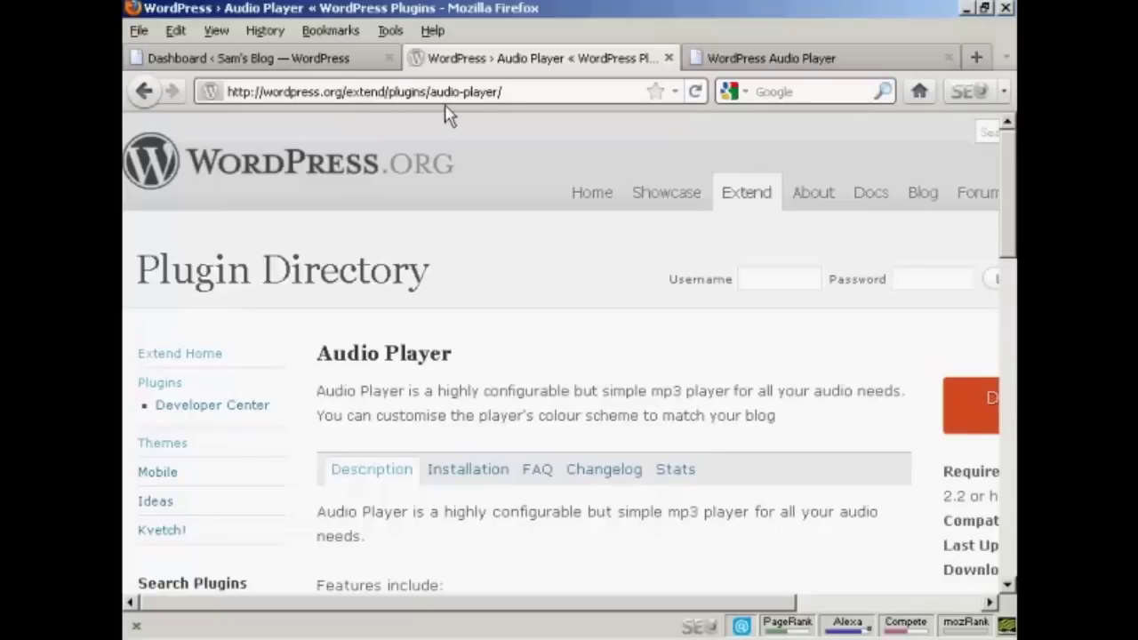
click(806, 66)
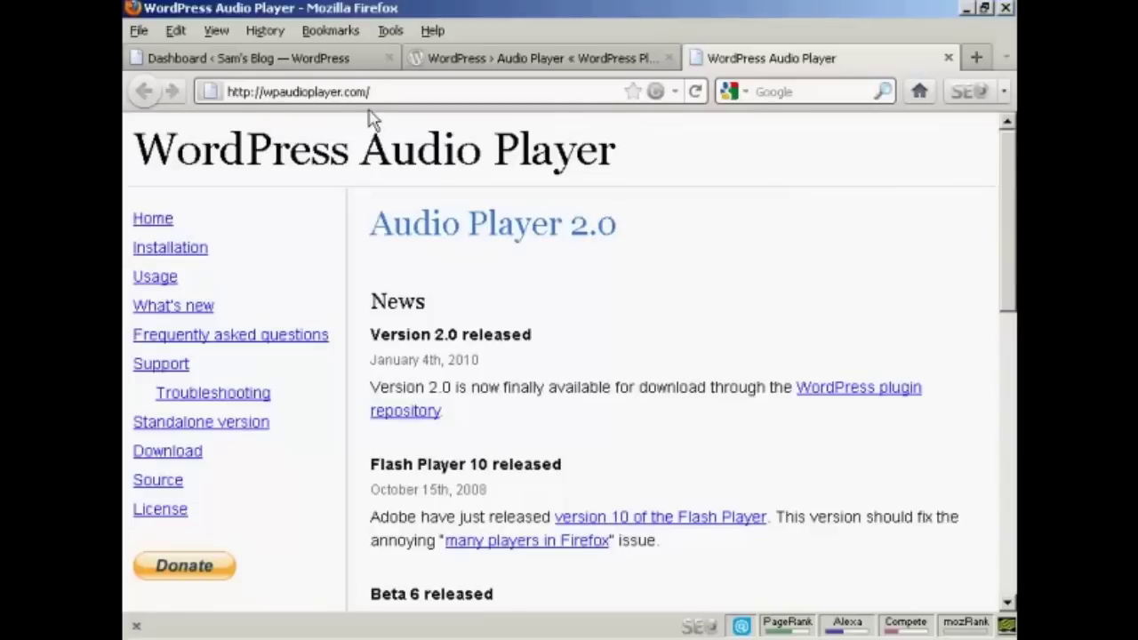
click(210, 62)
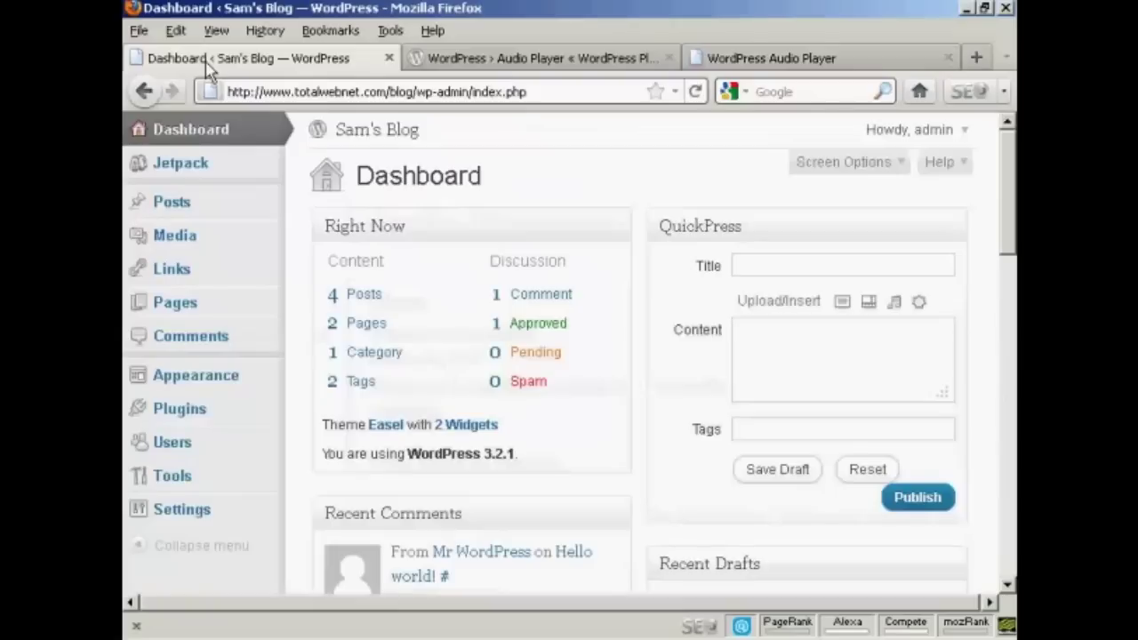
Confirm Audio player 2.0.4.1 is active under Installed Plugins, then go back to the Dashboard.
click(187, 418)
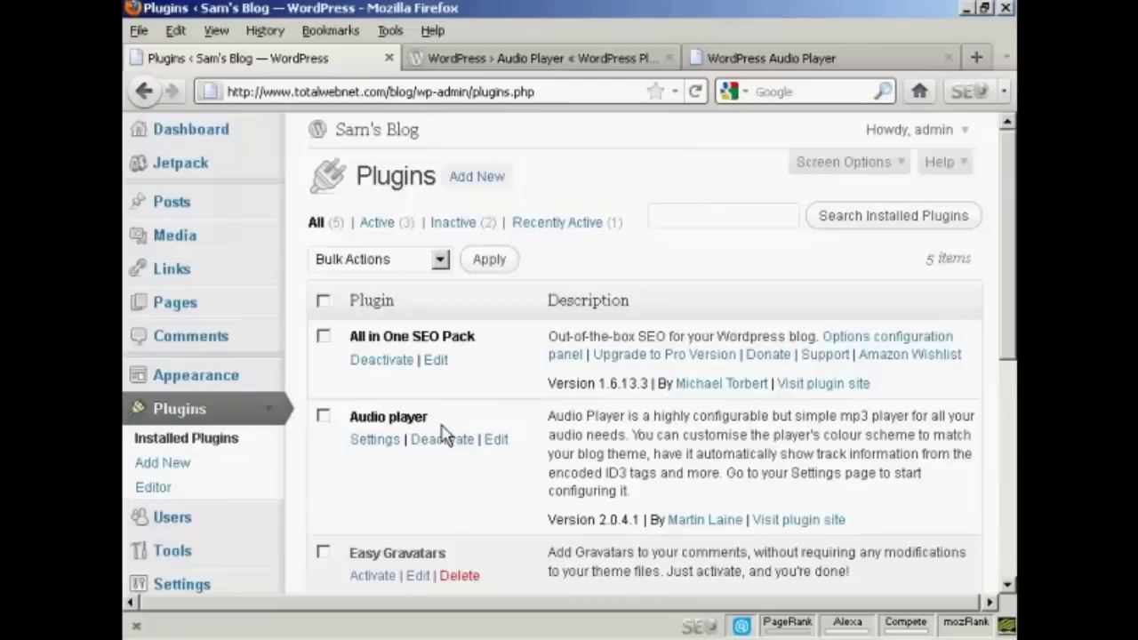
click(221, 145)
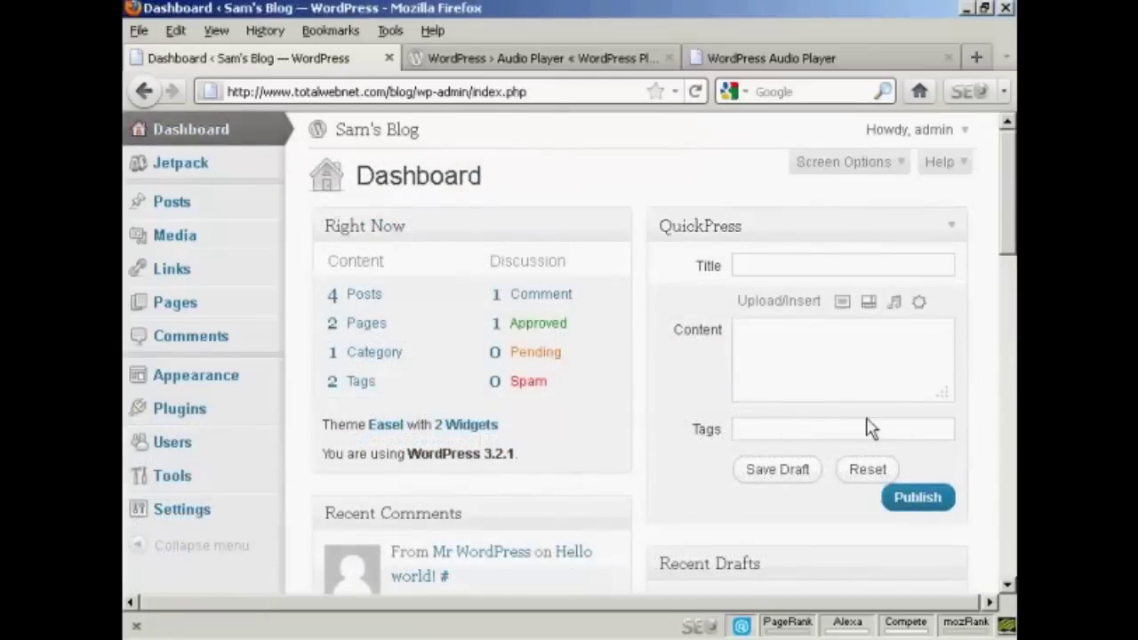
In QuickPress, enter title 'Great new band', content 'Heard this band live last night!' and tags 'rock music,new'.
click(752, 265)
text(Great new )
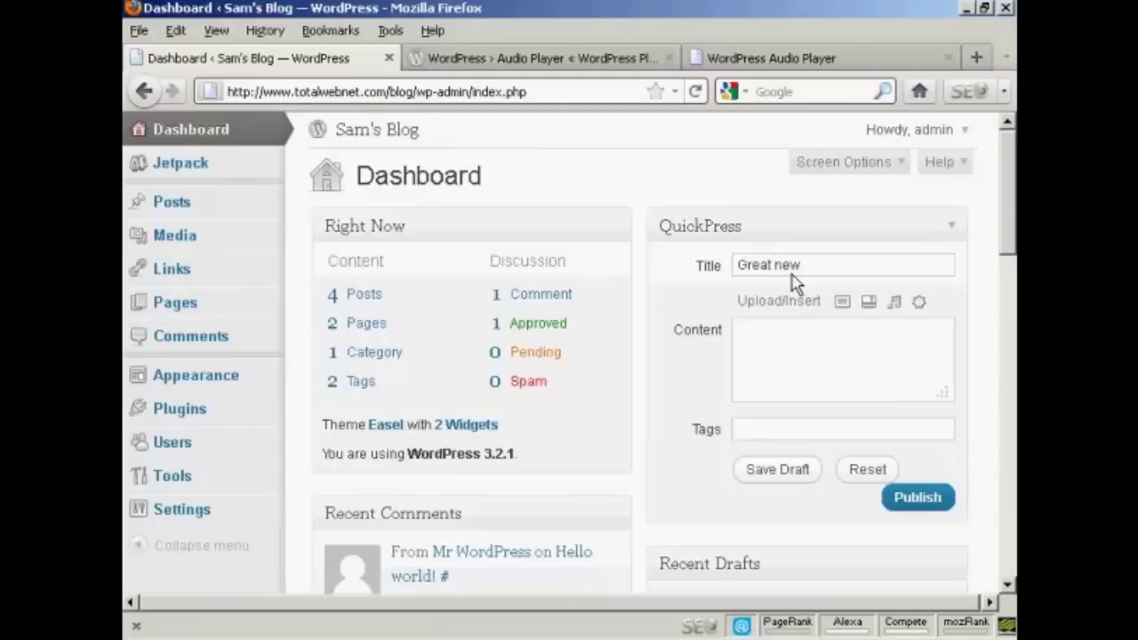
text(band)
click(761, 336)
text(Heard this band live last n)
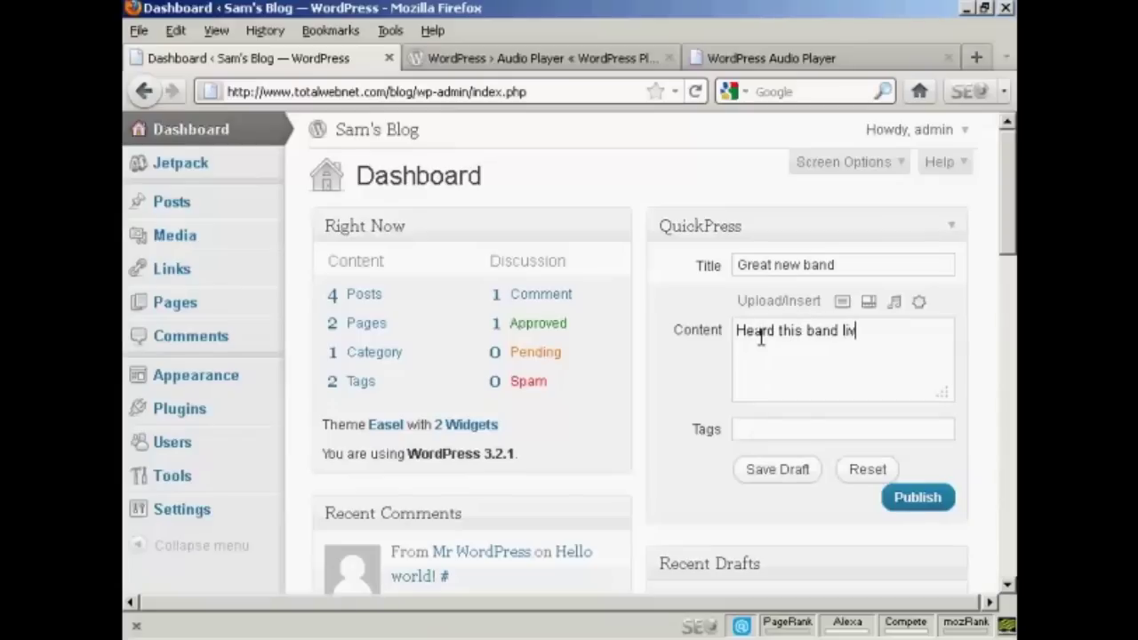
text(ight)
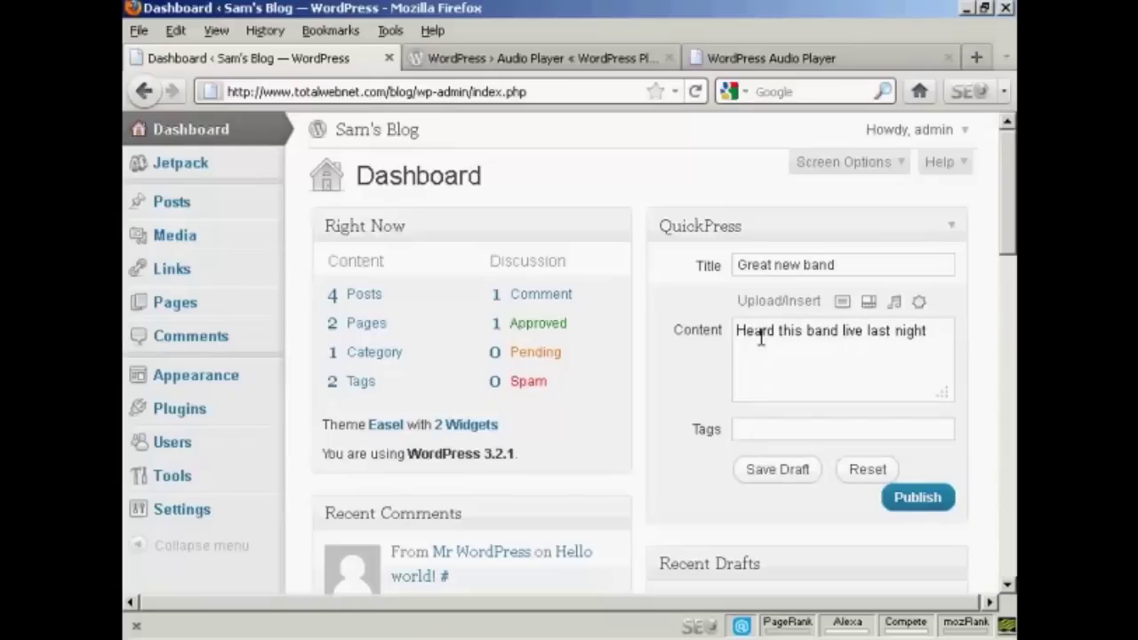
text(!)
click(748, 431)
text(rock music,)
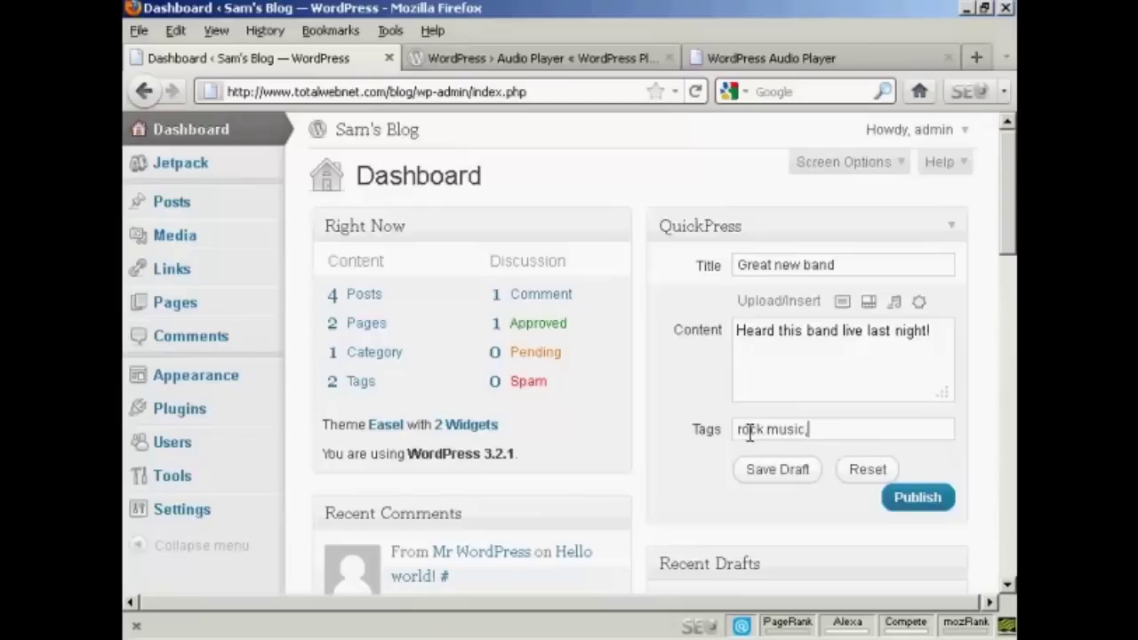
text(new)
click(932, 334)
key(Return)
Open Add Audio, look at the From URL and Media Library options, and settle on From Computer.
click(895, 303)
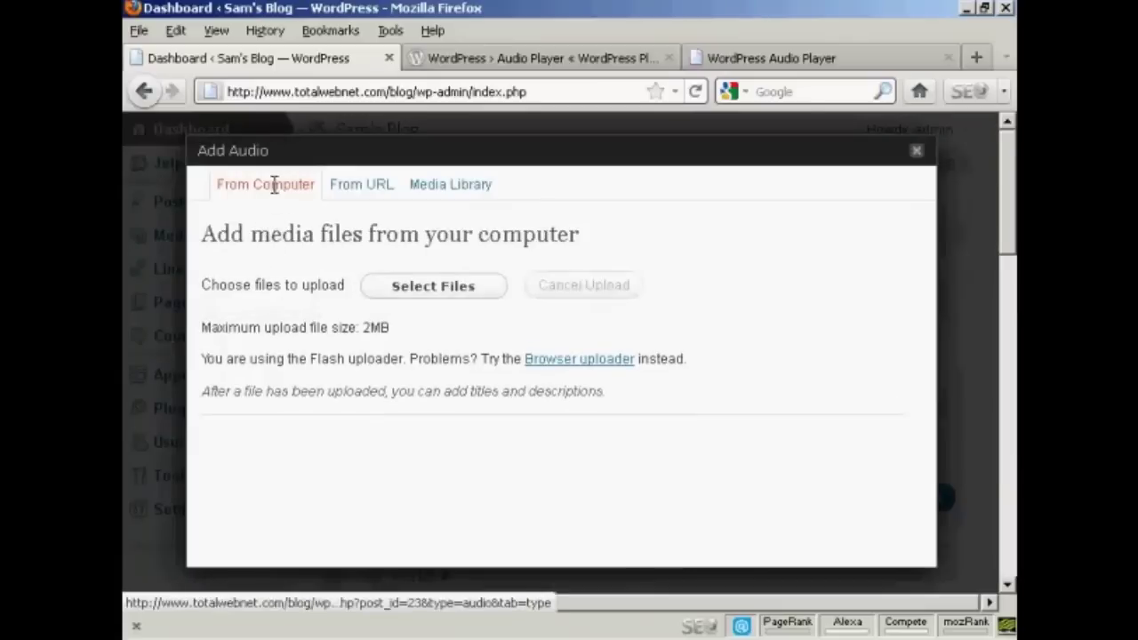
click(377, 196)
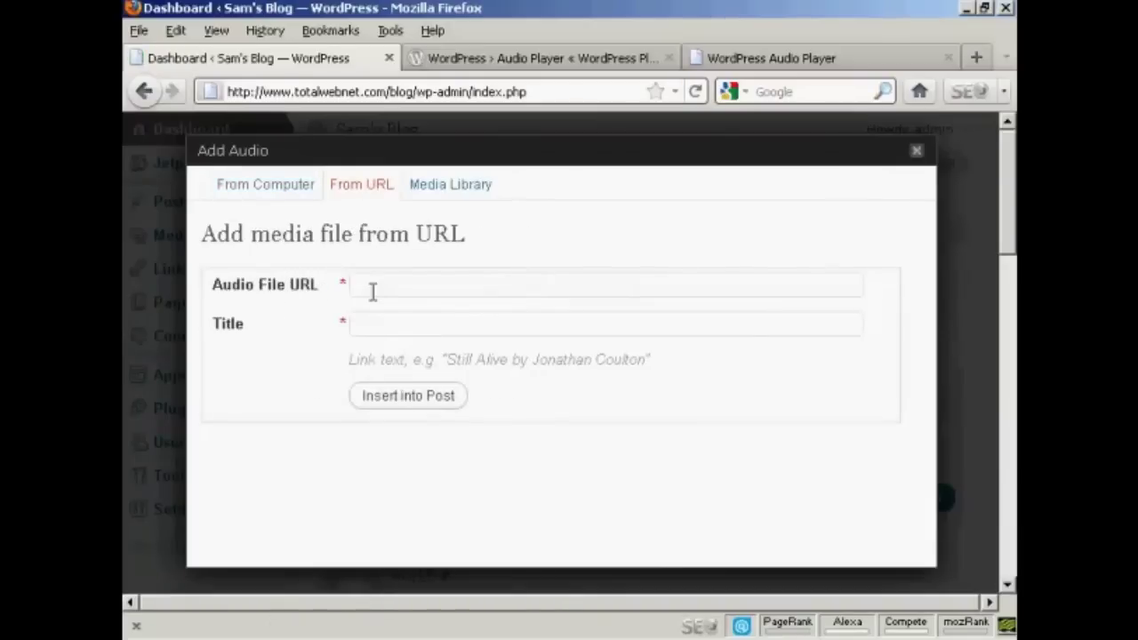
click(476, 197)
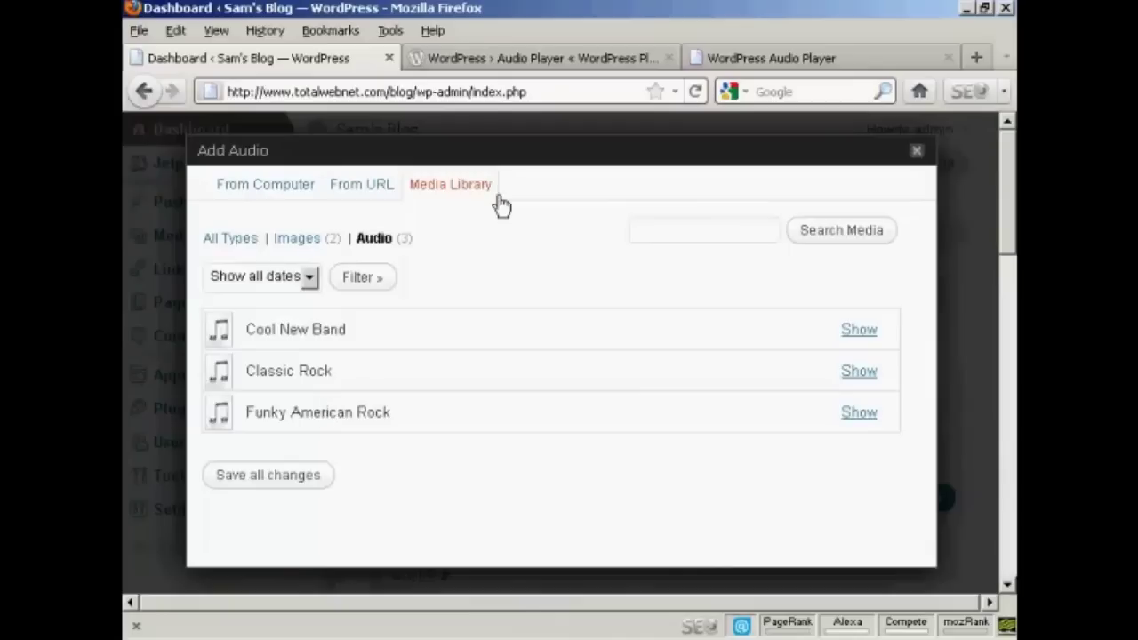
click(265, 192)
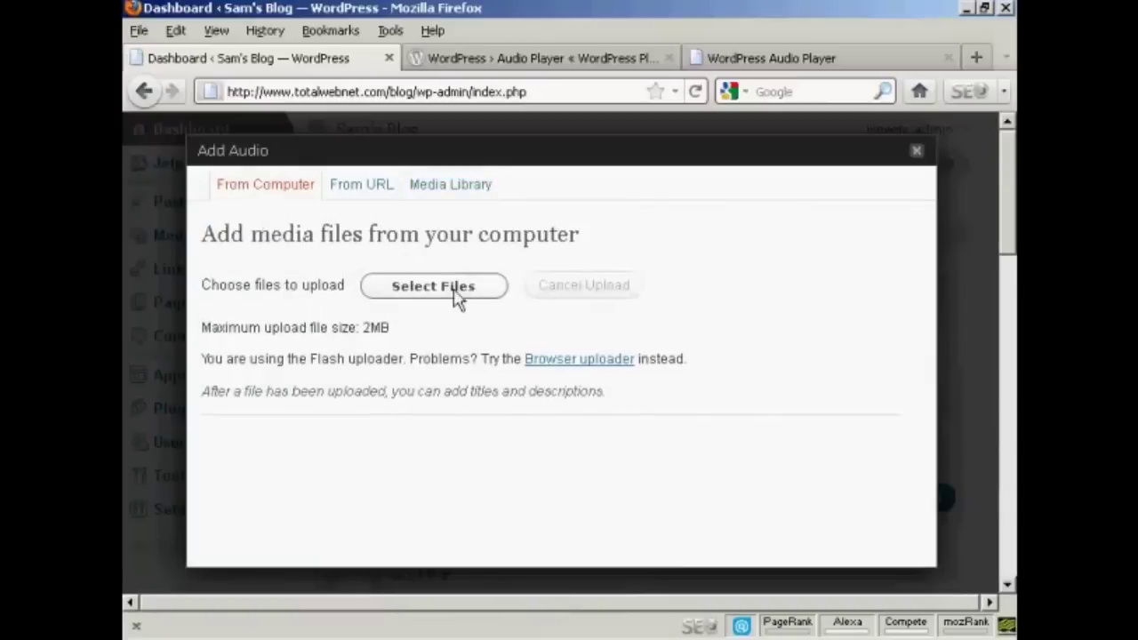
Upload Great Rock Sound.mp3 from the Audio folder as an audio/mpeg file.
click(454, 292)
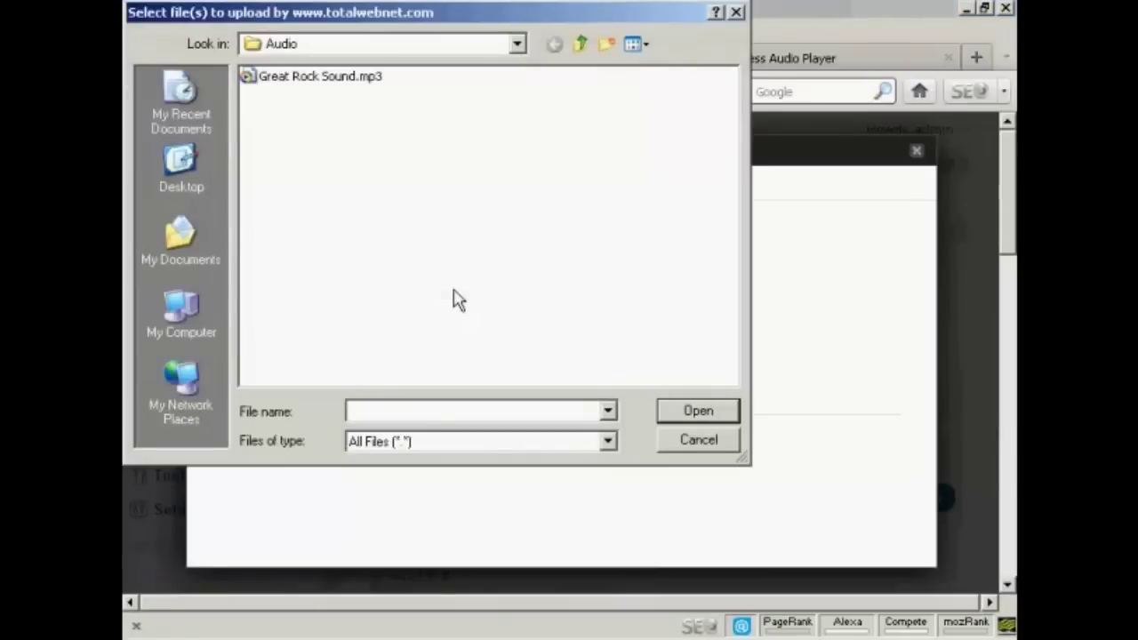
click(356, 80)
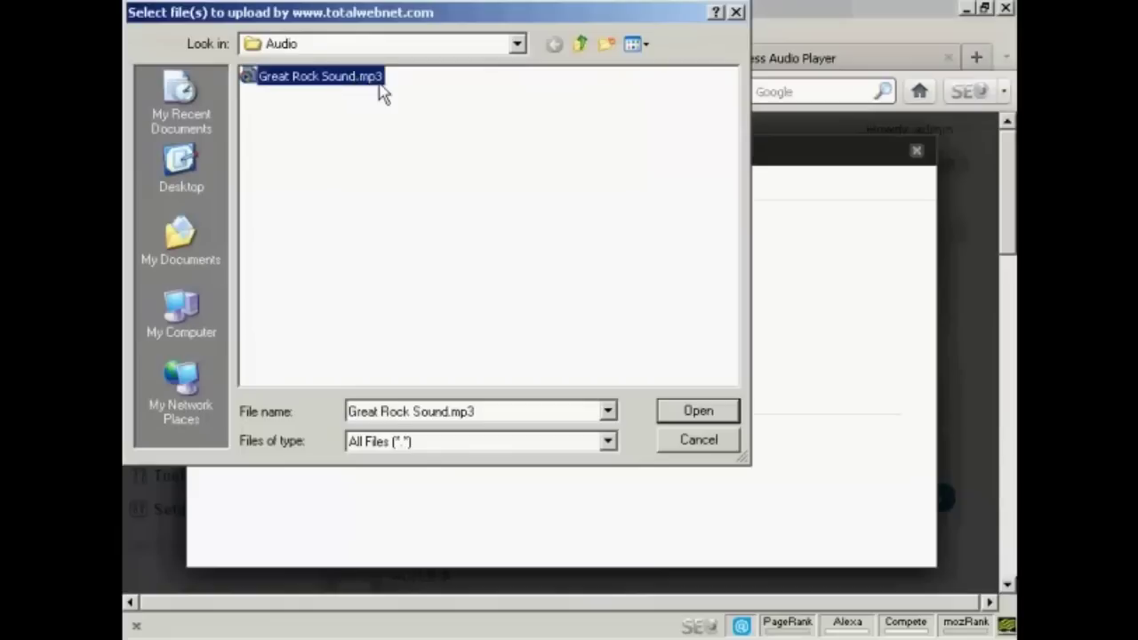
click(721, 418)
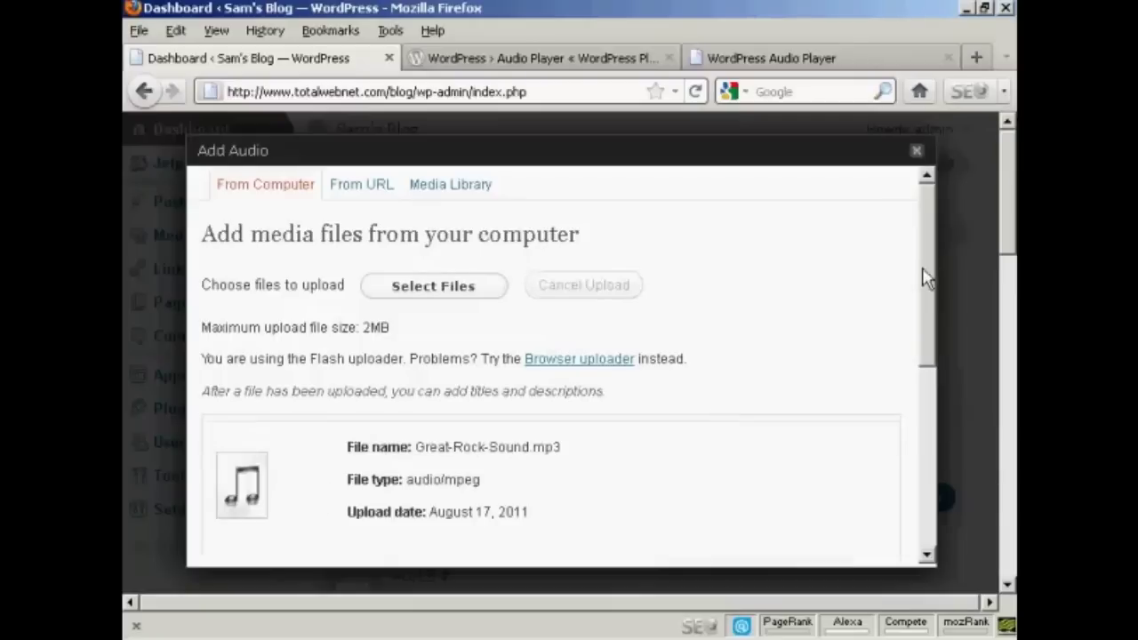
drag(923, 271, 923, 381)
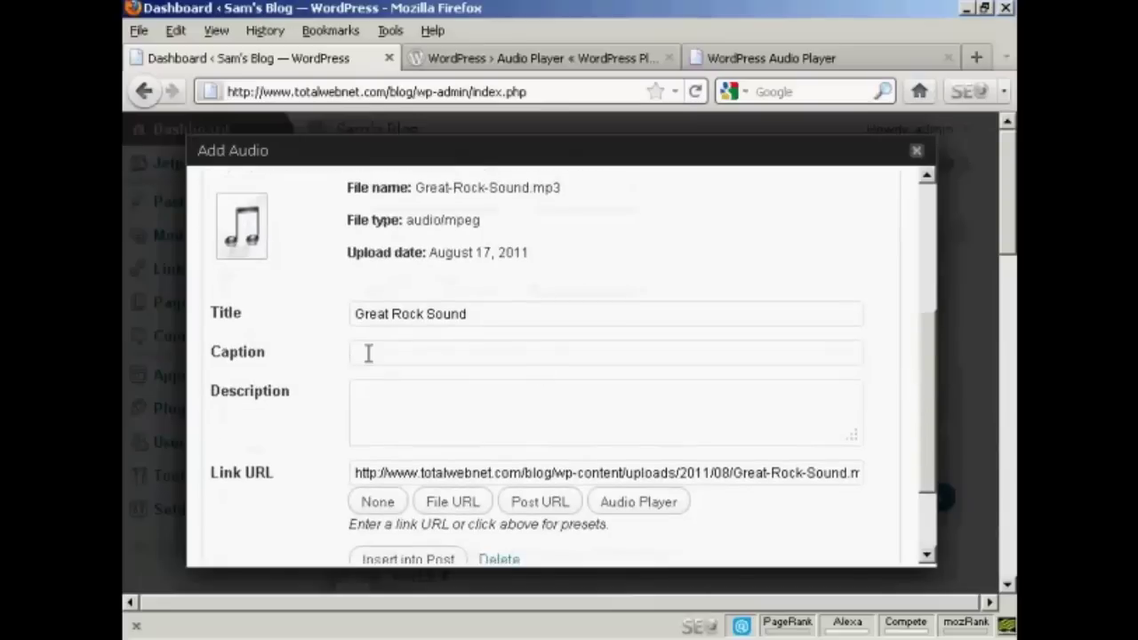
Describe the track as 'Heard this band last night', link it as an Audio Player tag, and insert it.
click(385, 399)
text(Heard this band la)
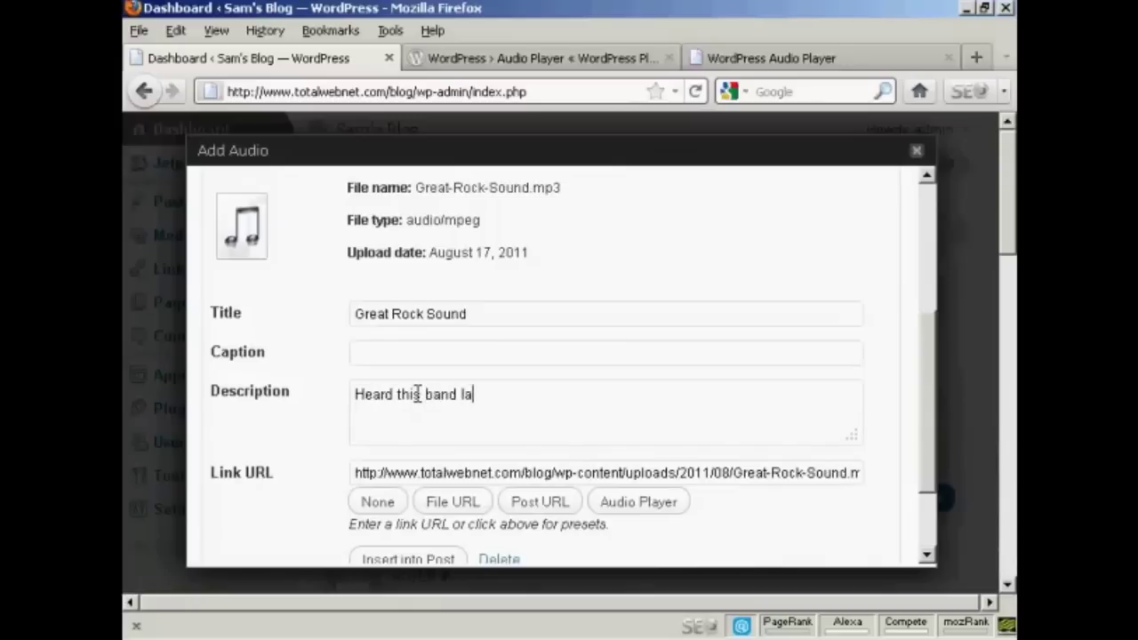
text(st night)
scroll(934, 409, down, 1)
scroll(929, 431, down, 2)
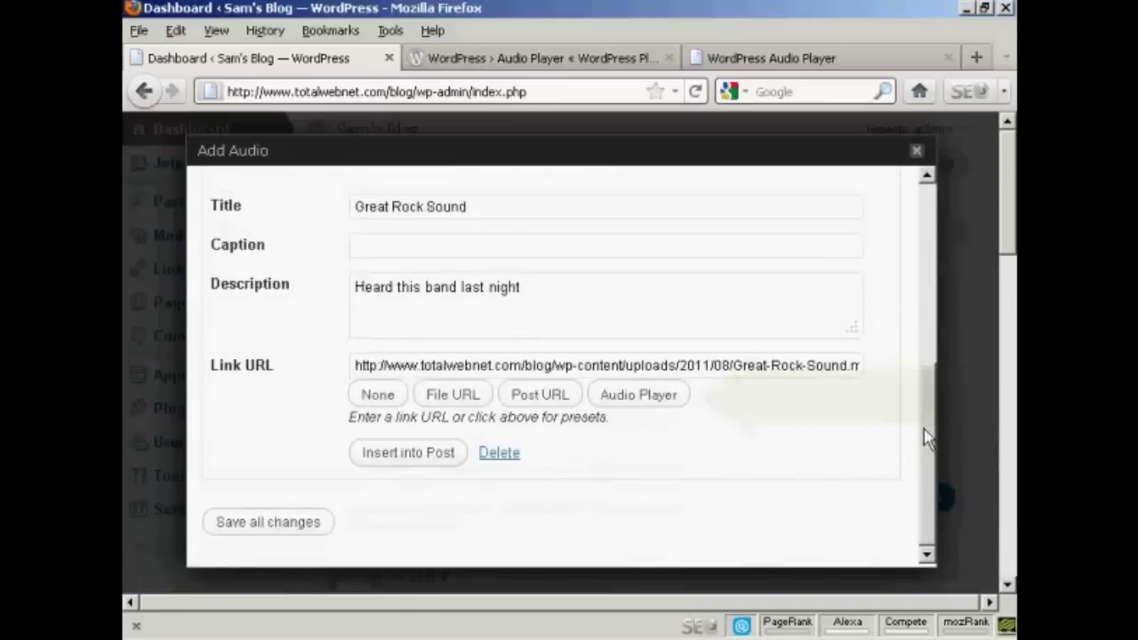
click(638, 394)
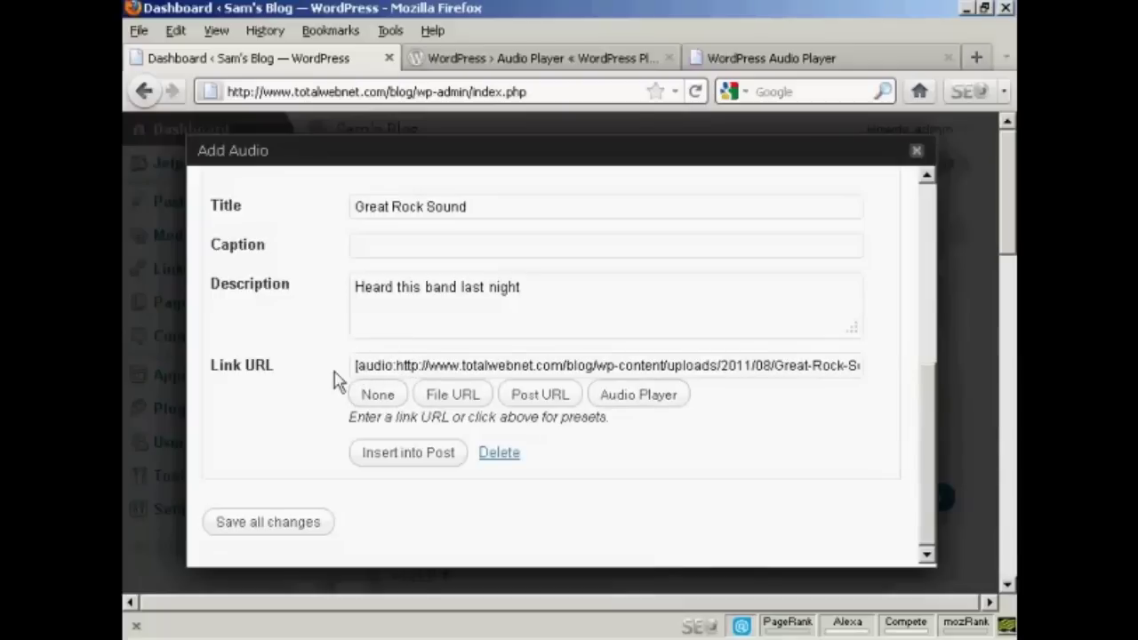
click(416, 464)
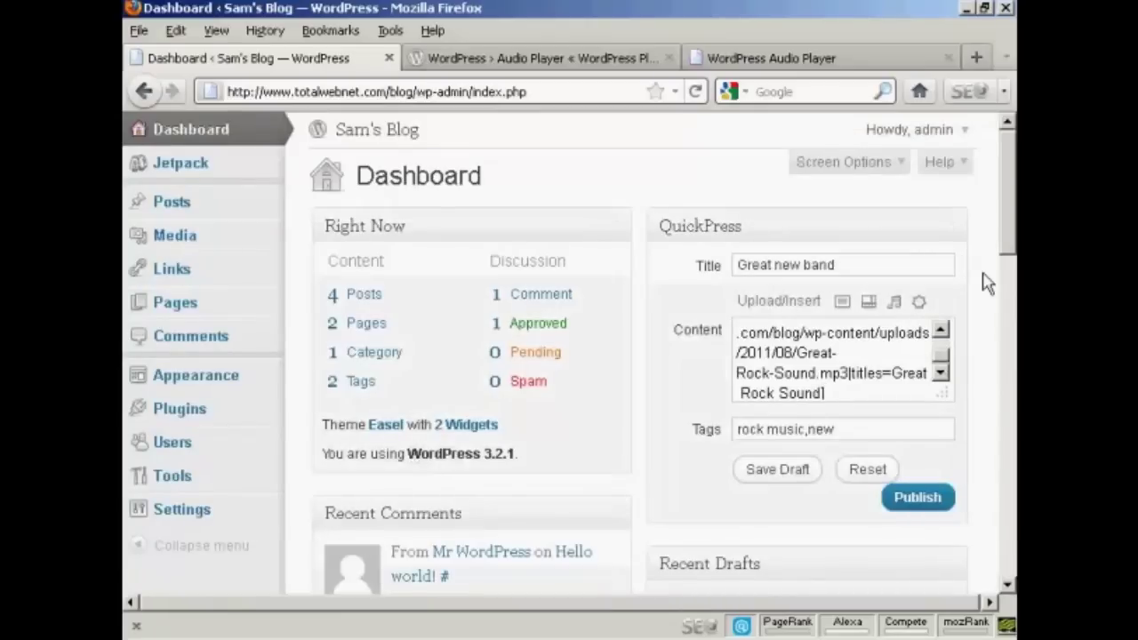
Publish the Great new band post and view it live on Sam's Blog.
click(927, 501)
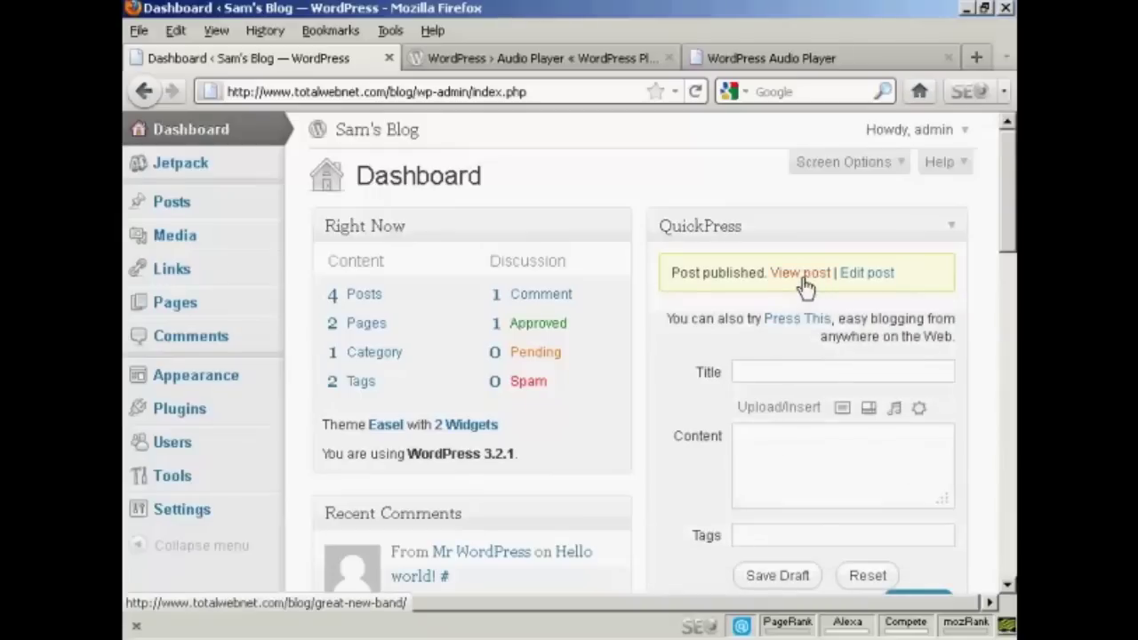
click(802, 281)
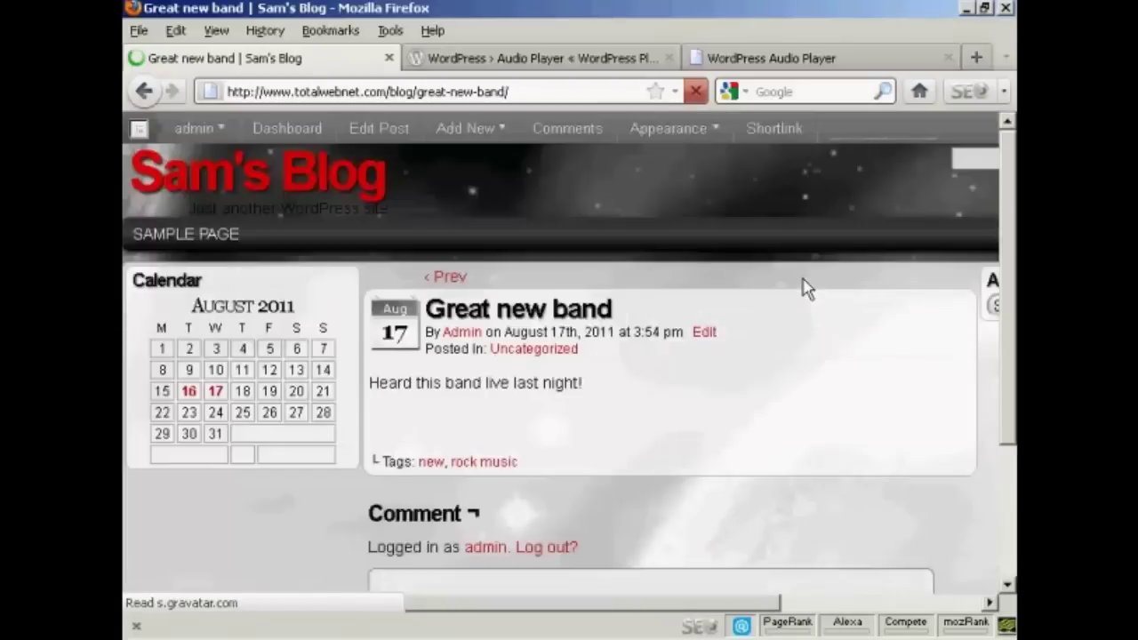
Play the embedded Great Rock Sound track on the live post, then pause it.
scroll(1013, 266, down, 2)
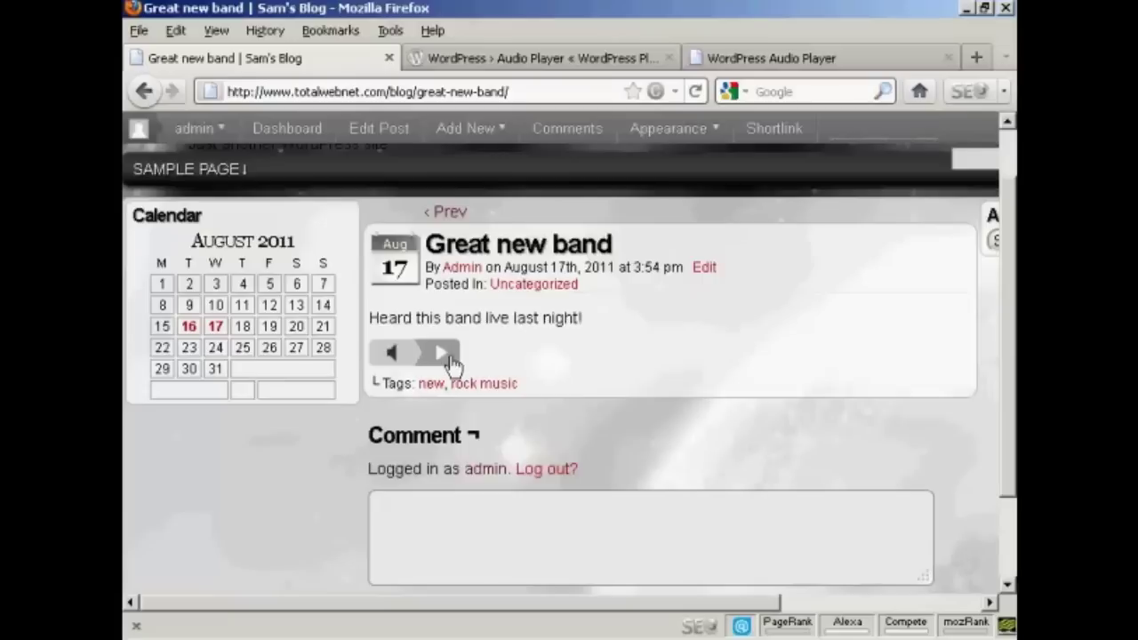
click(442, 363)
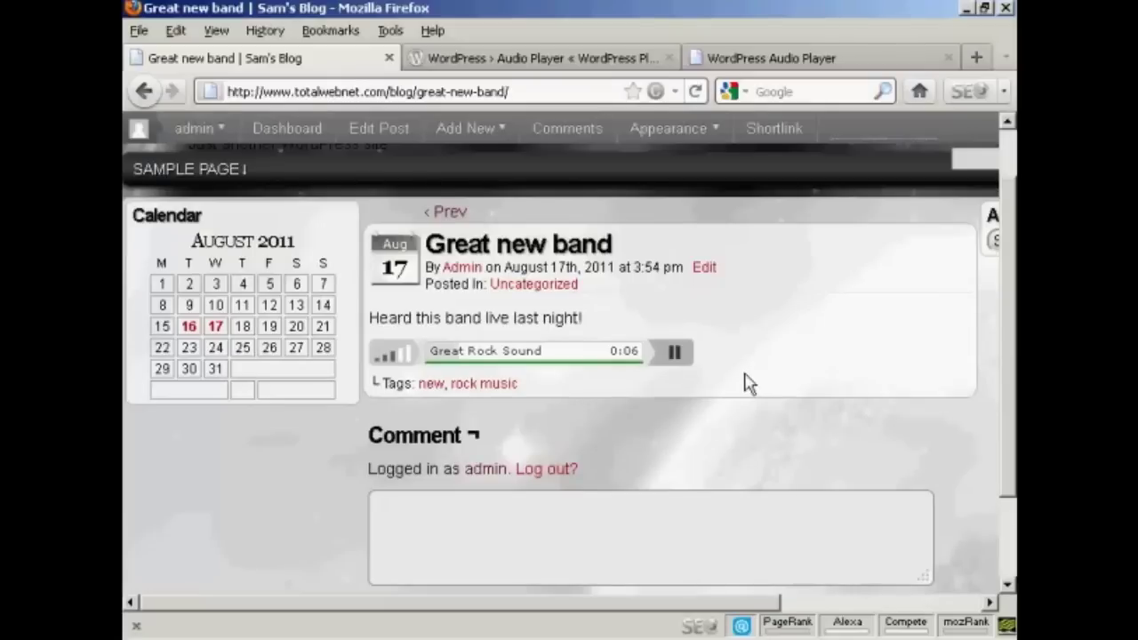
click(677, 356)
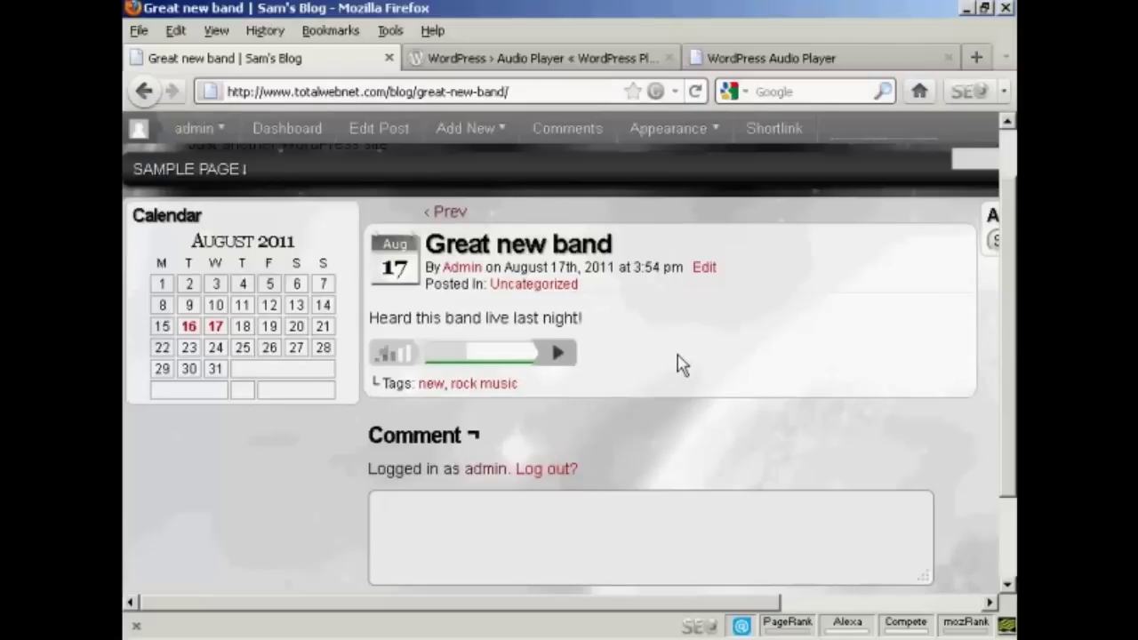